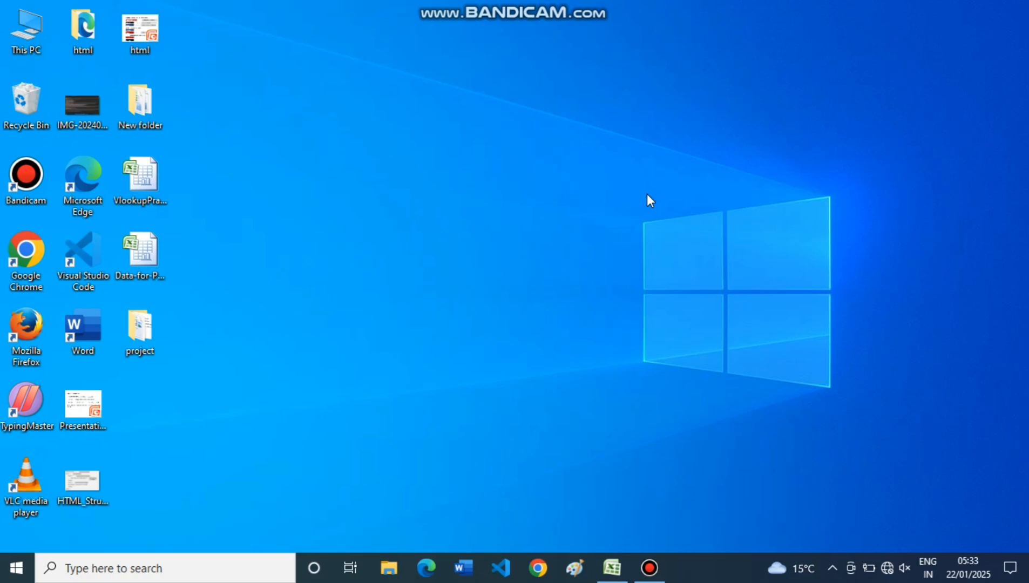
Switch to the VlookupPracticeExamples workbook in Excel.
left_click(612, 568)
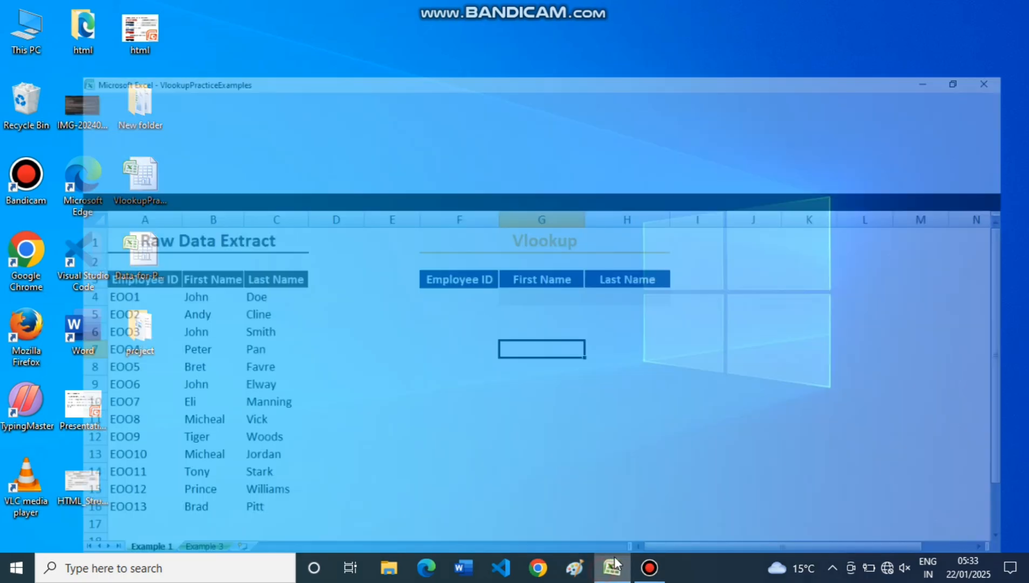
left_click(286, 292)
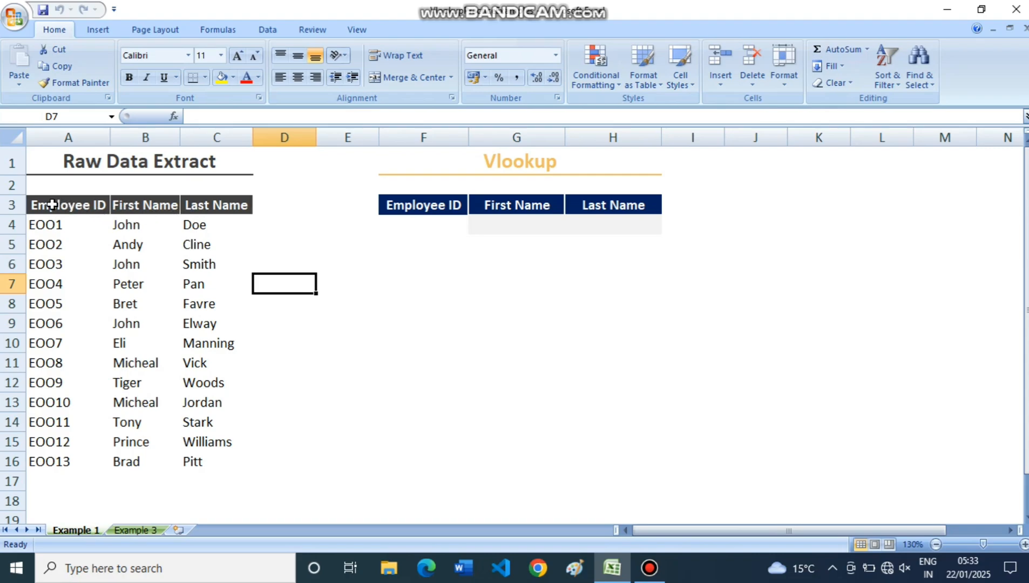
Examine the raw data range A3:C16 column by column and compare its headers with those of the Vlookup table in F3:H3.
left_click_drag(44, 203, 197, 459)
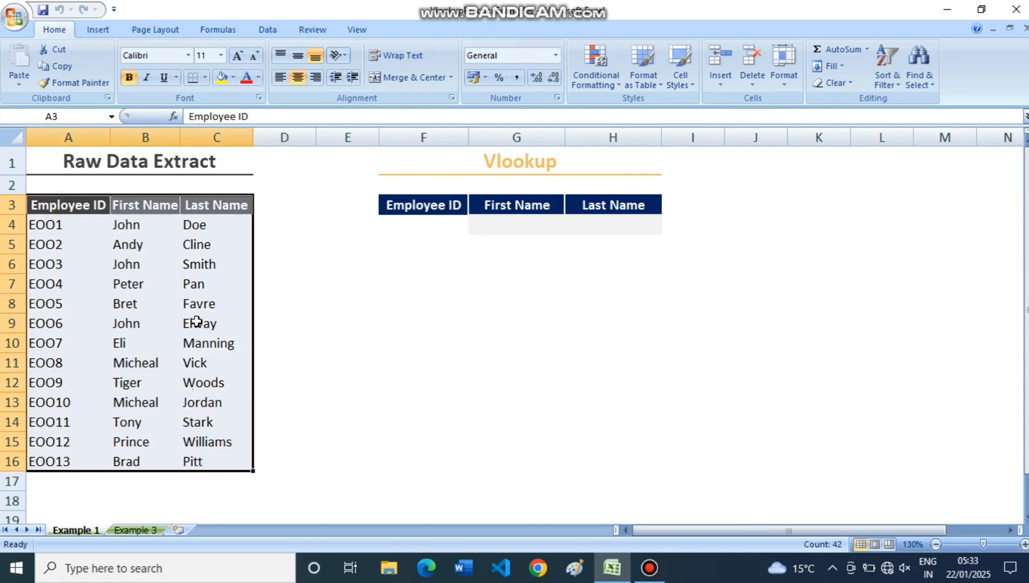
left_click(425, 225)
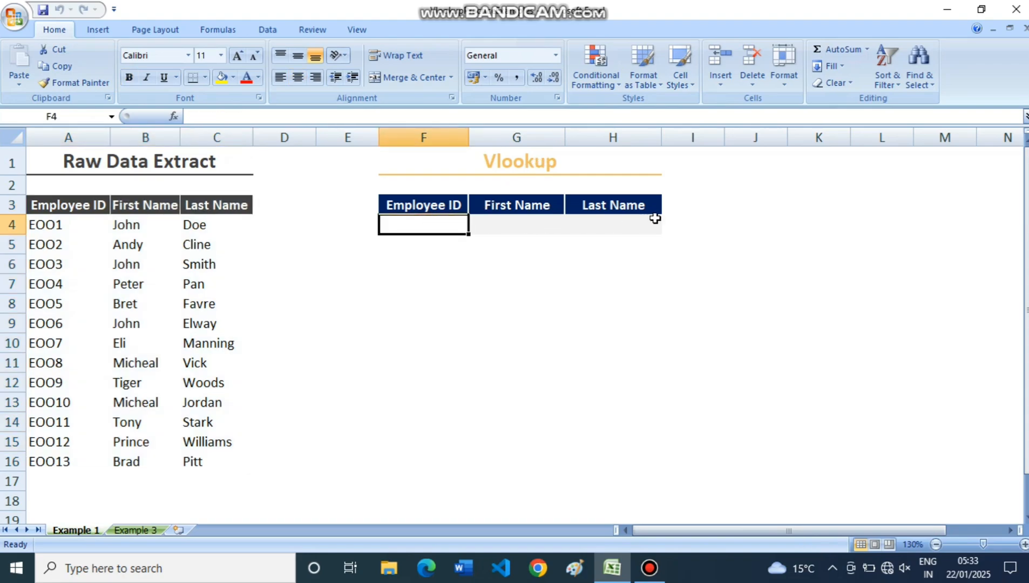
left_click(459, 323)
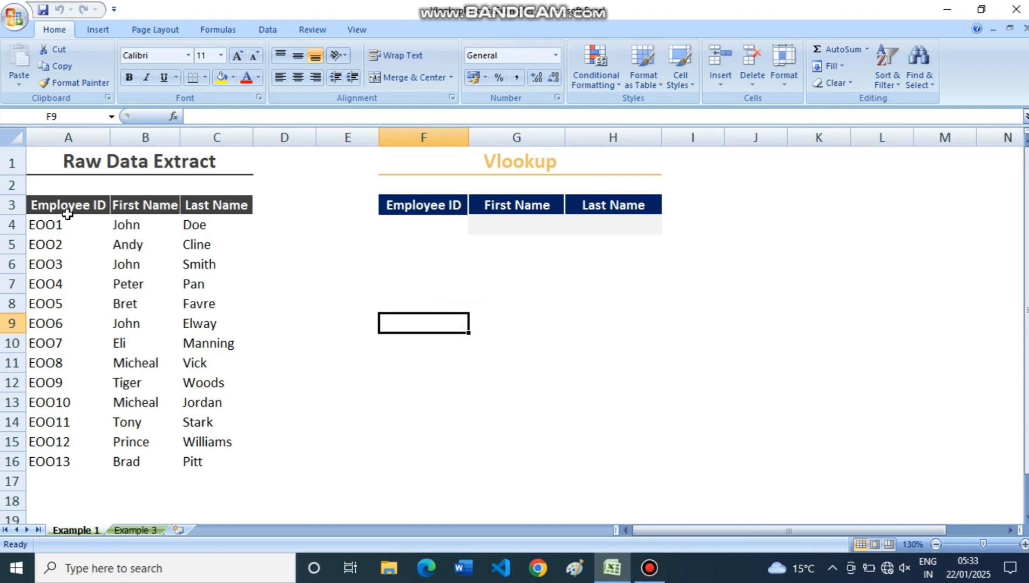
left_click_drag(67, 214, 57, 463)
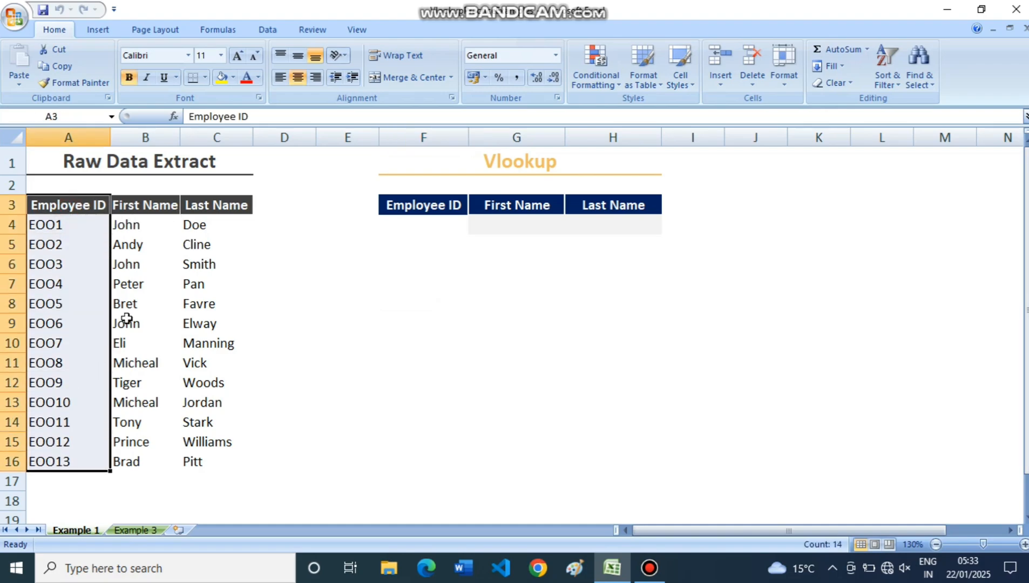
left_click_drag(144, 224, 131, 459)
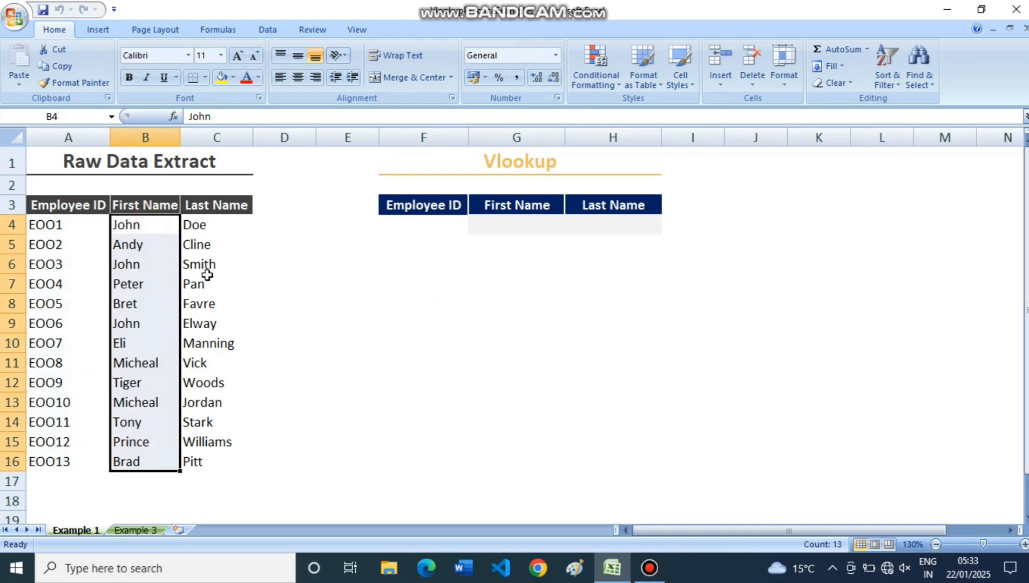
left_click_drag(213, 204, 208, 460)
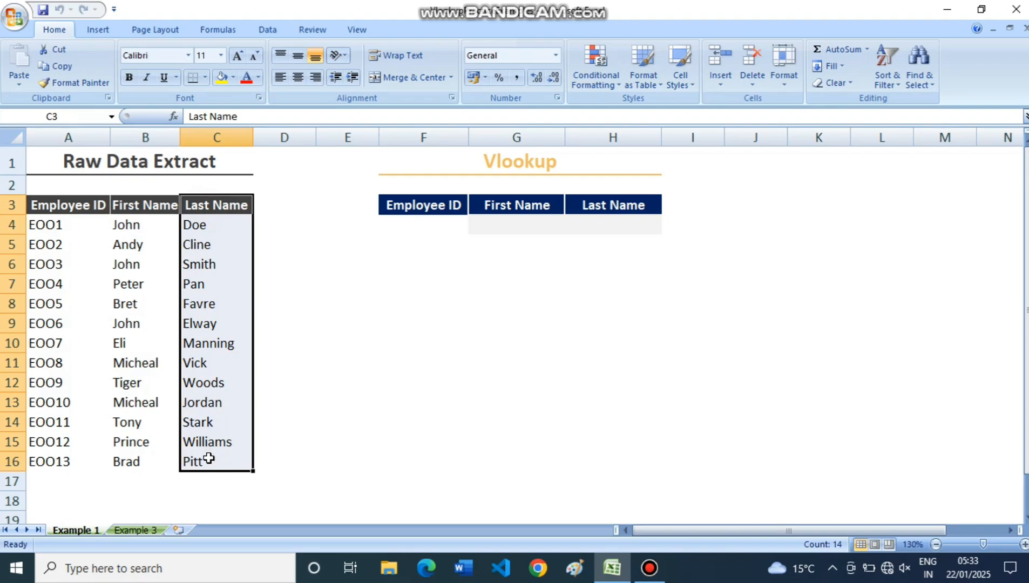
left_click(327, 409)
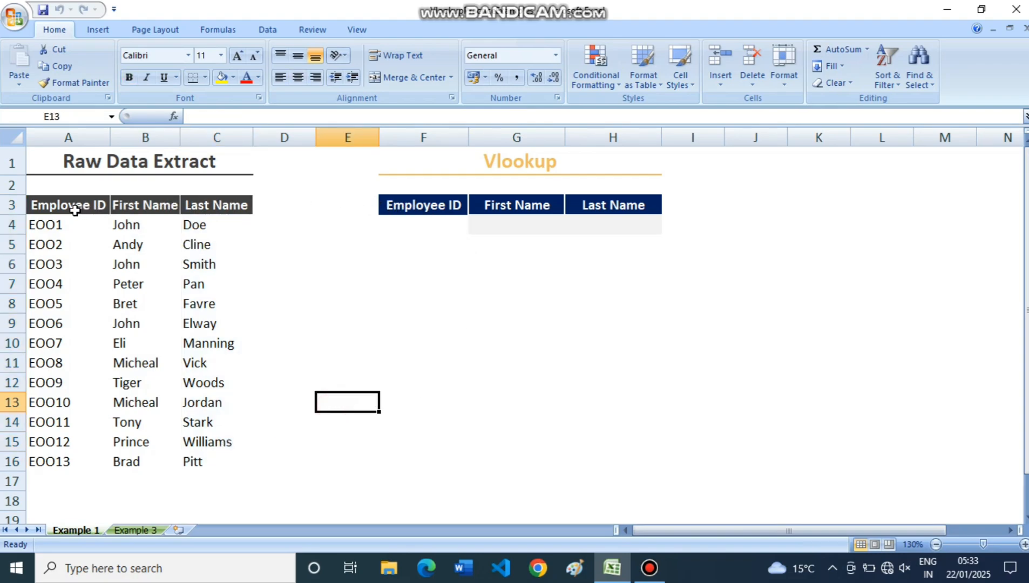
left_click_drag(76, 211, 204, 210)
left_click_drag(394, 203, 604, 205)
left_click(466, 262)
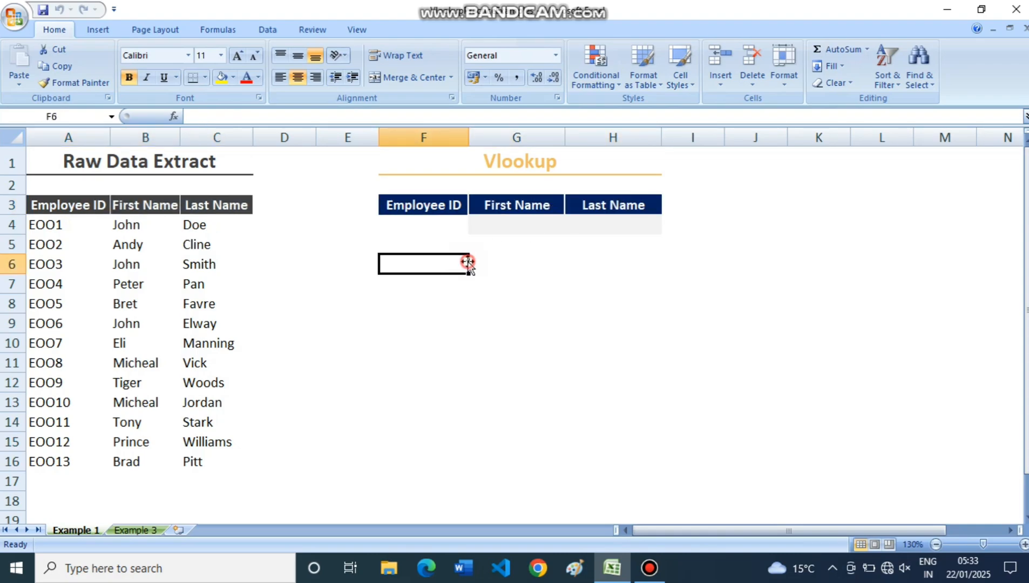
Enter the employee ID from cell A12 of the raw data as the lookup key in F4.
left_click(425, 227)
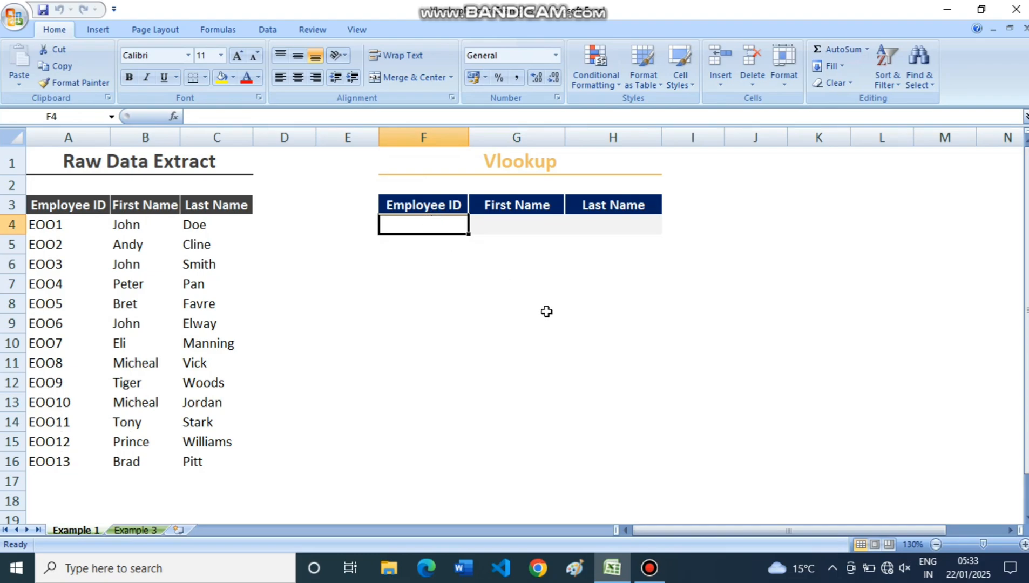
type("EOOP")
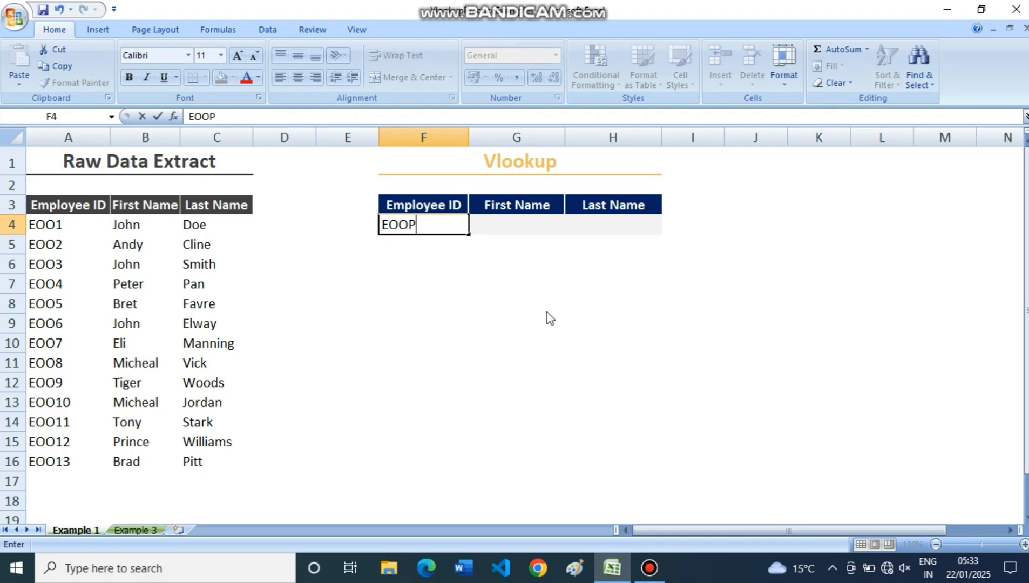
key("BackSpace")
type("9")
key("Return")
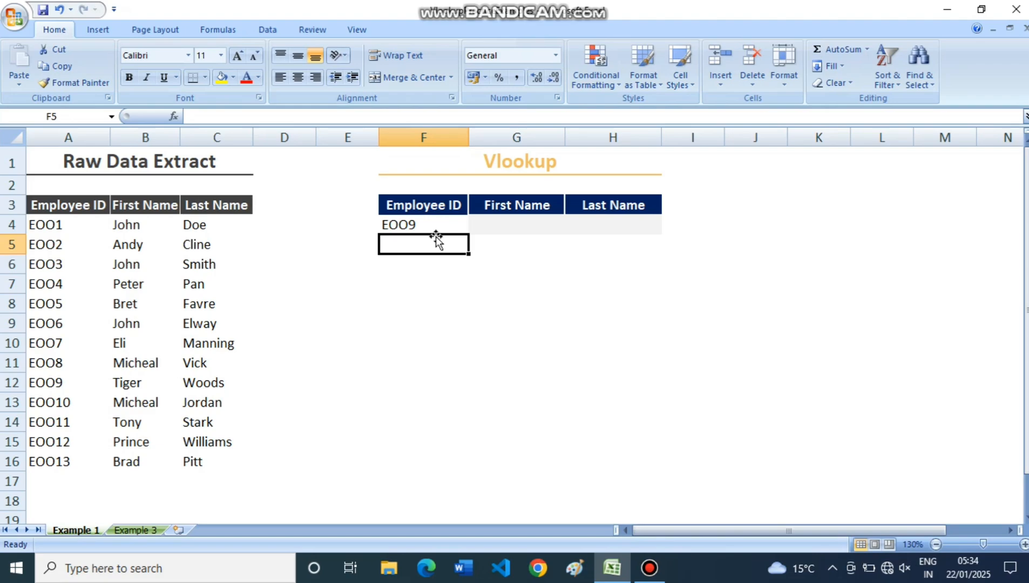
left_click(411, 225)
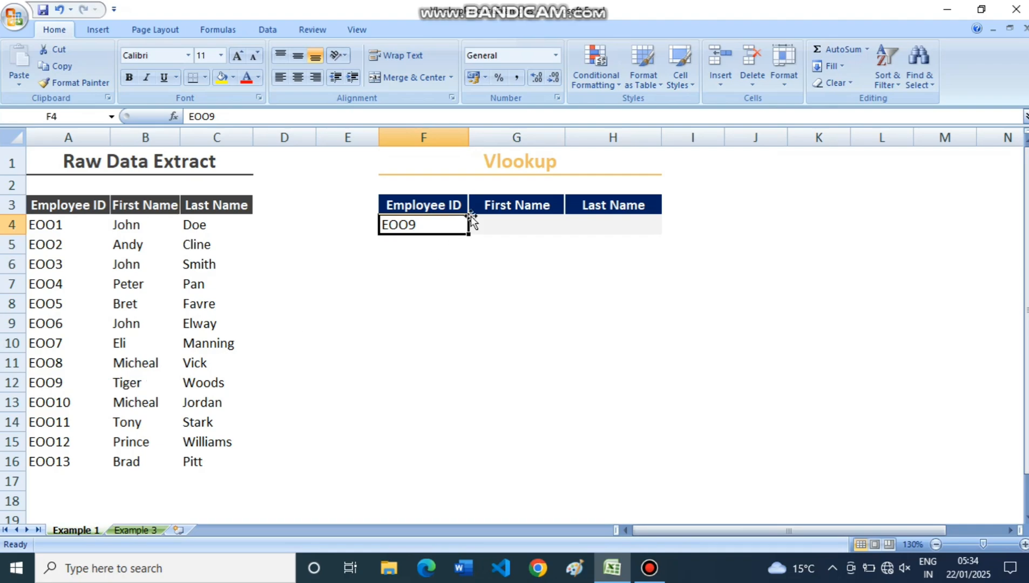
Enter the formula =VLOOKUP(F4,A3:C16,2,FALSE) in cell G4 to look up the employee's first name.
left_click(511, 225)
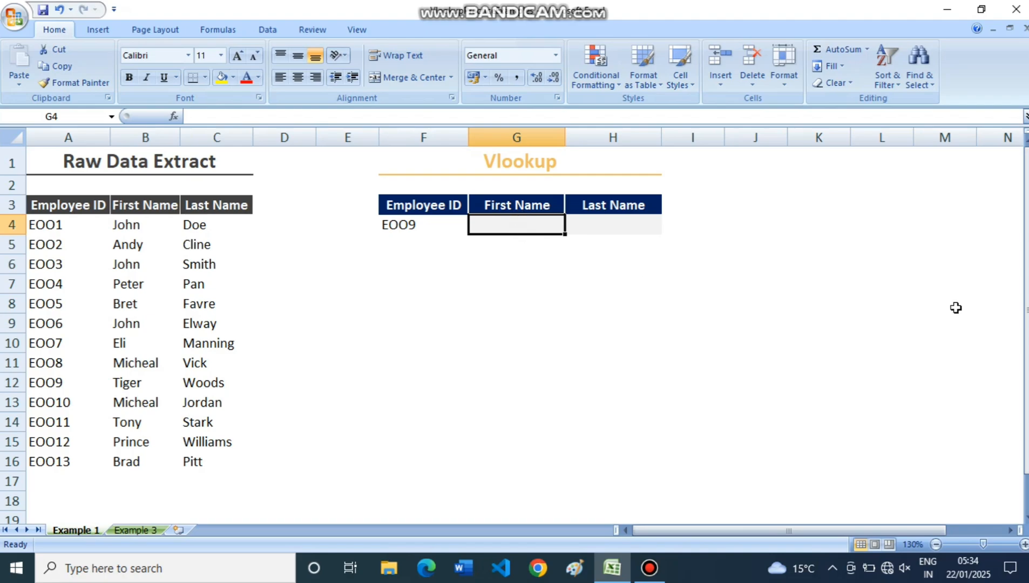
type("=V")
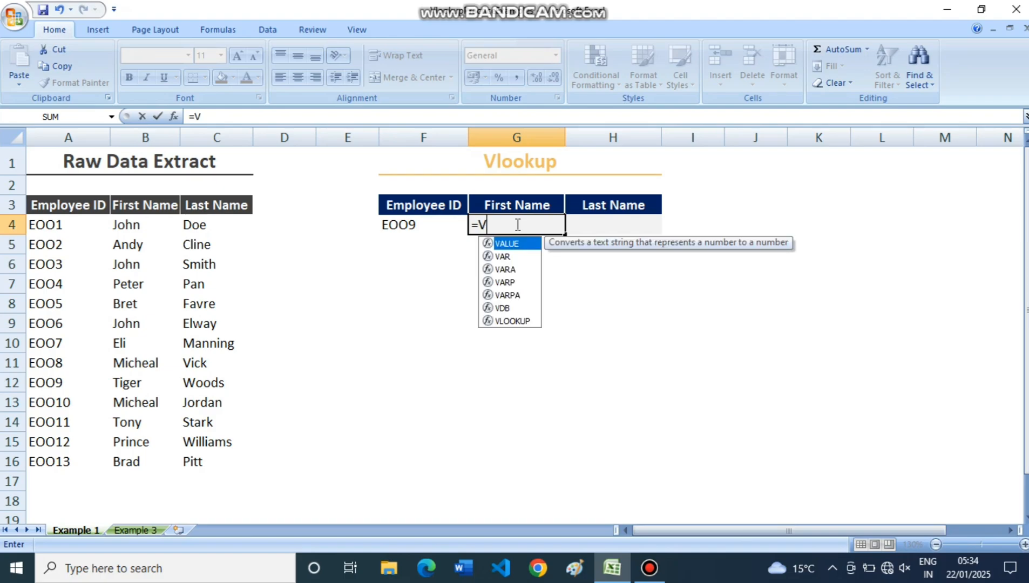
type("L")
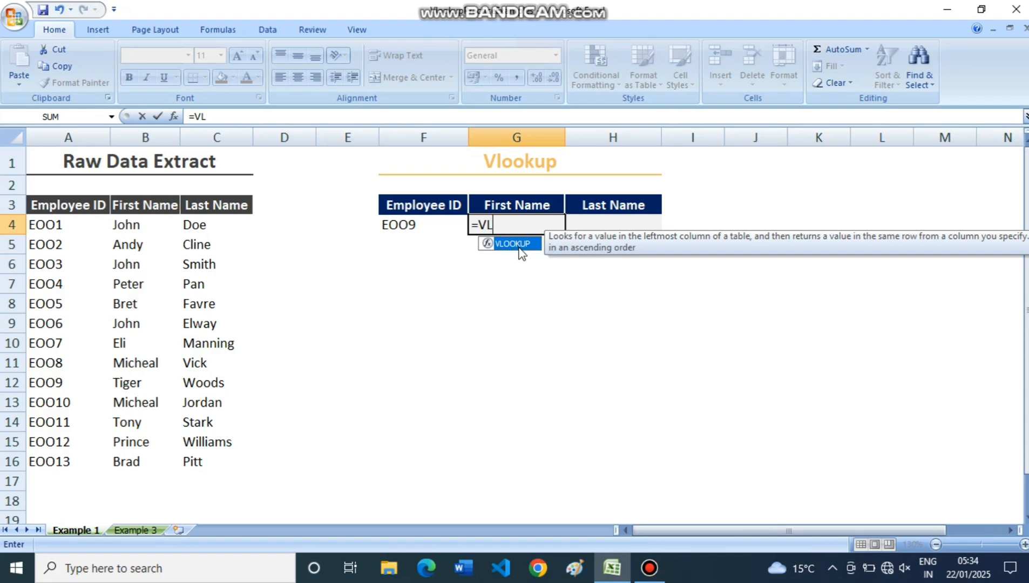
double_click(513, 244)
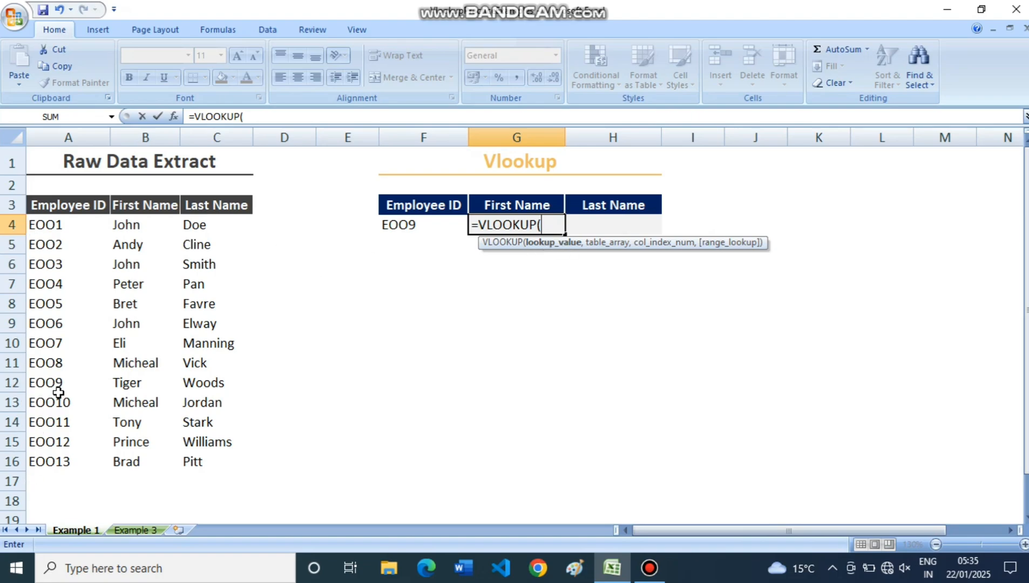
left_click(413, 226)
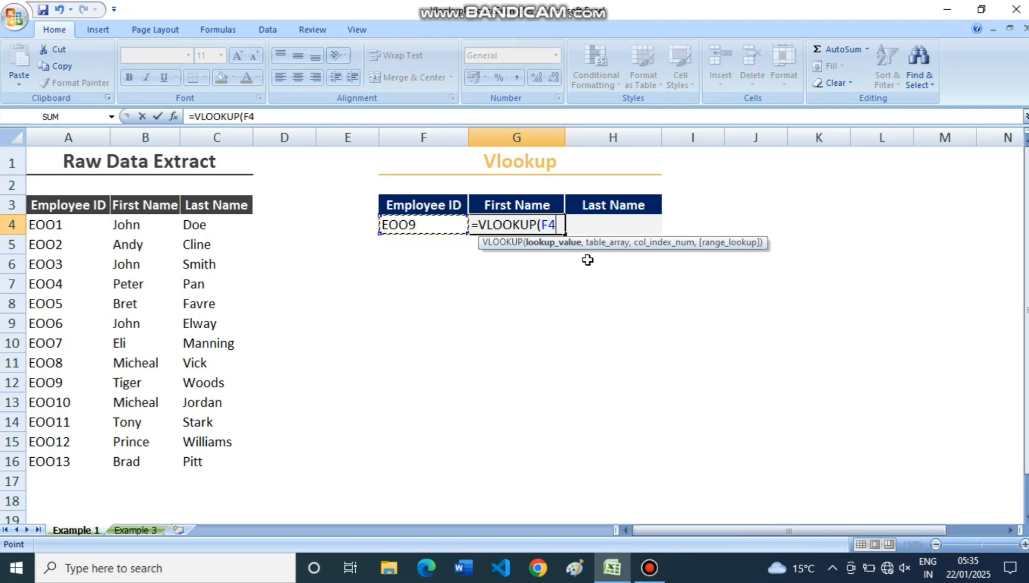
type(",")
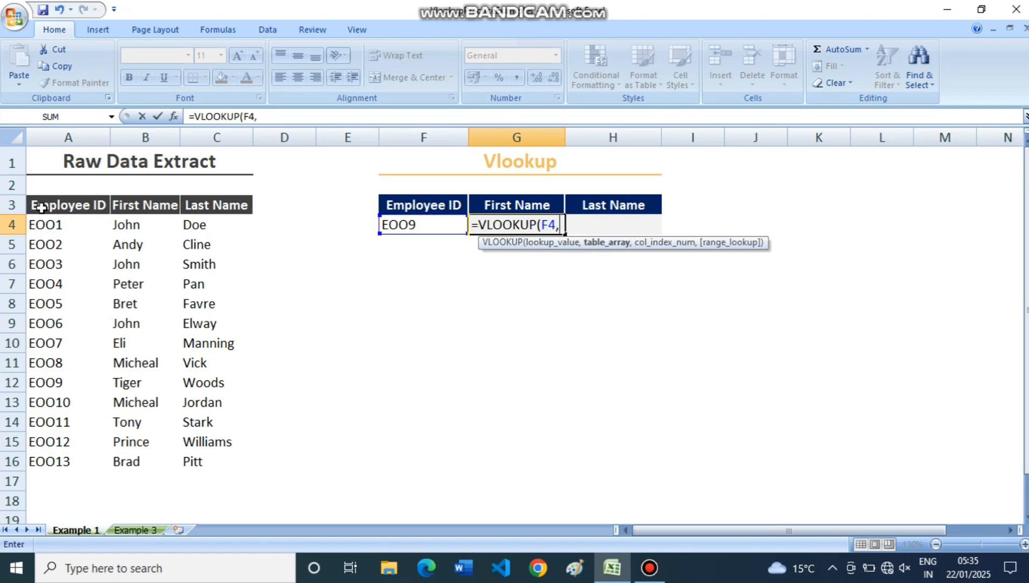
left_click_drag(42, 208, 190, 456)
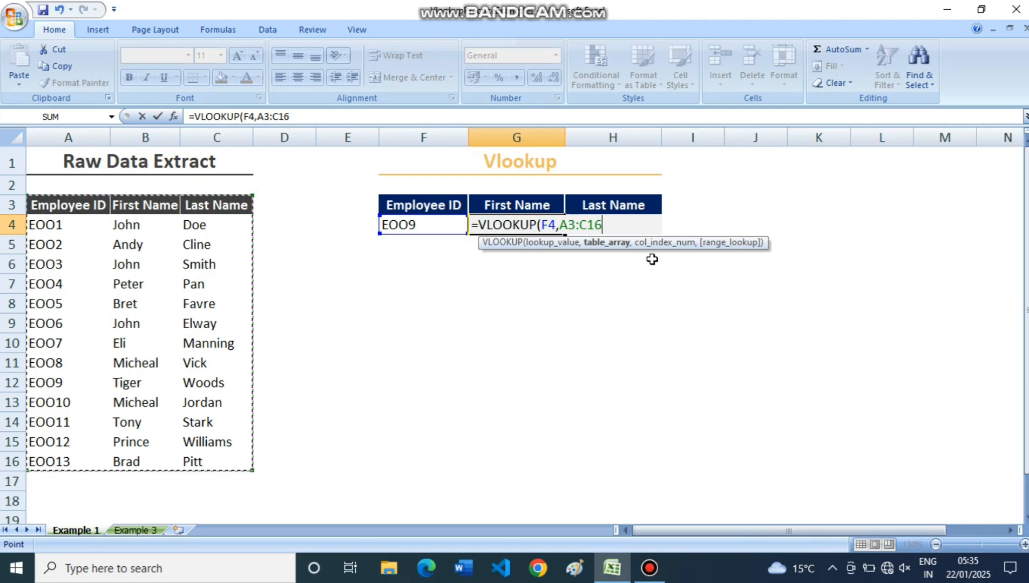
type(",")
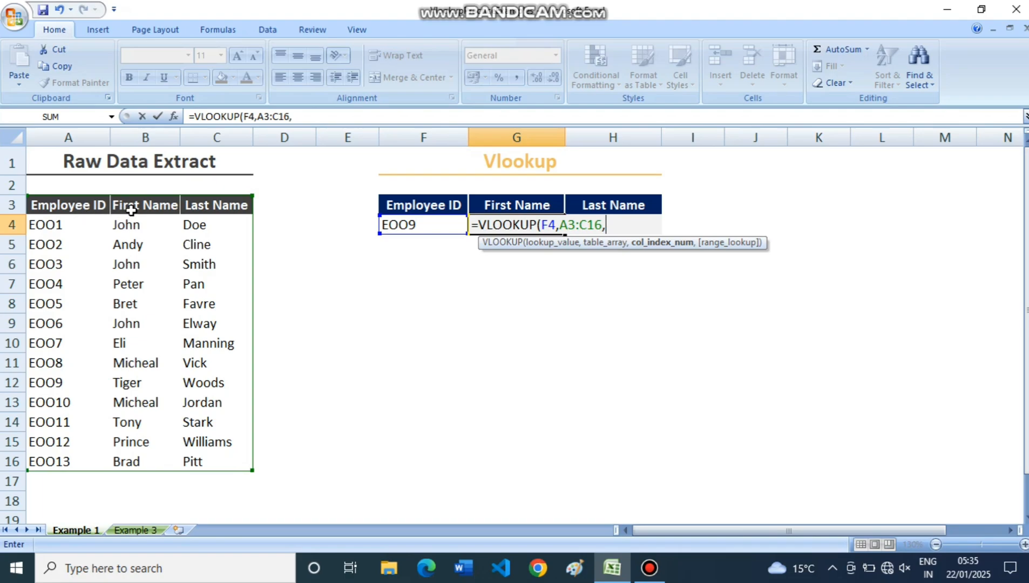
type("2,")
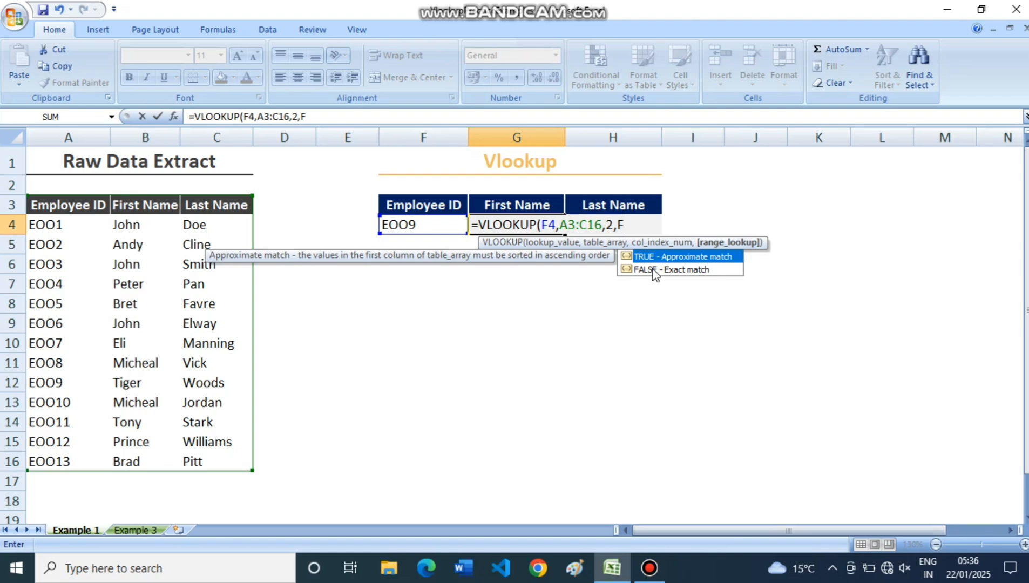
key("Down")
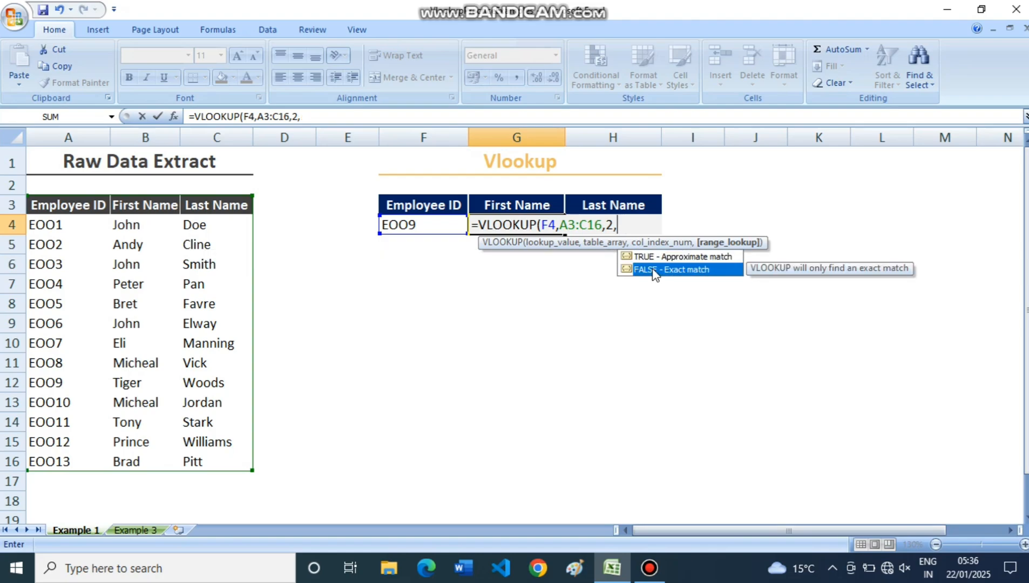
double_click(652, 270)
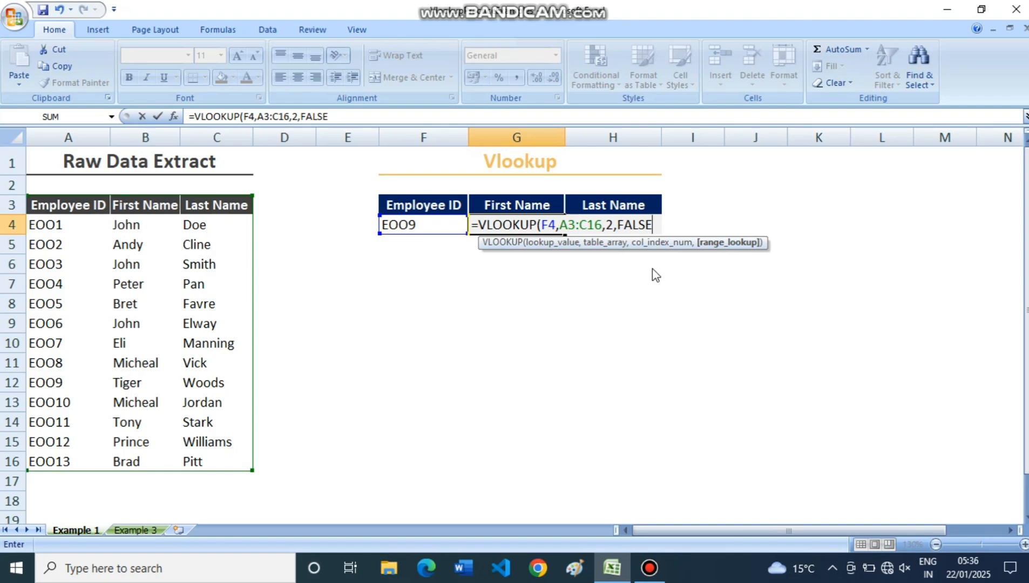
type(")")
key("Return")
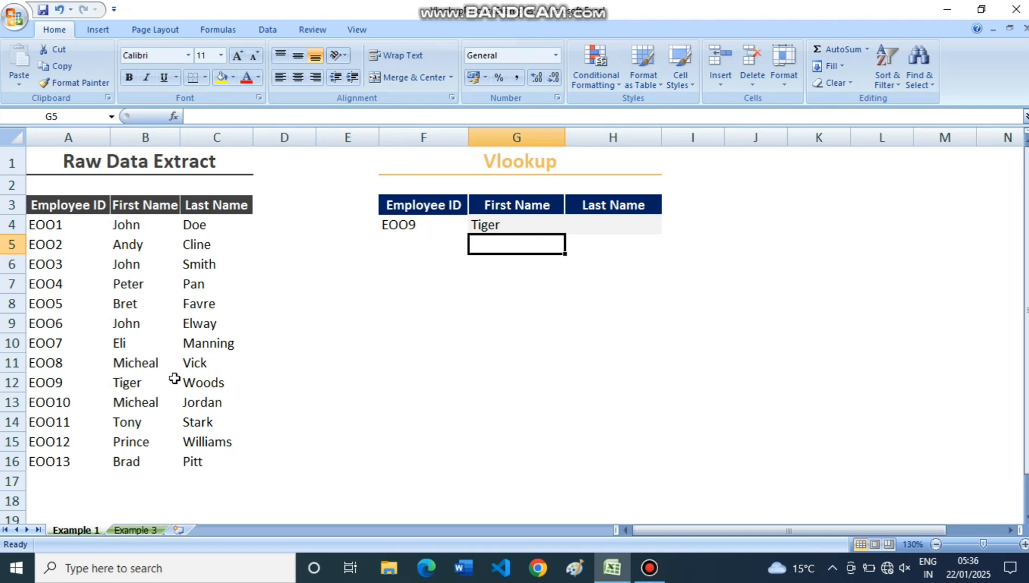
Fill the VLOOKUP formula from G4 across to the Last Name cell H4.
left_click(530, 225)
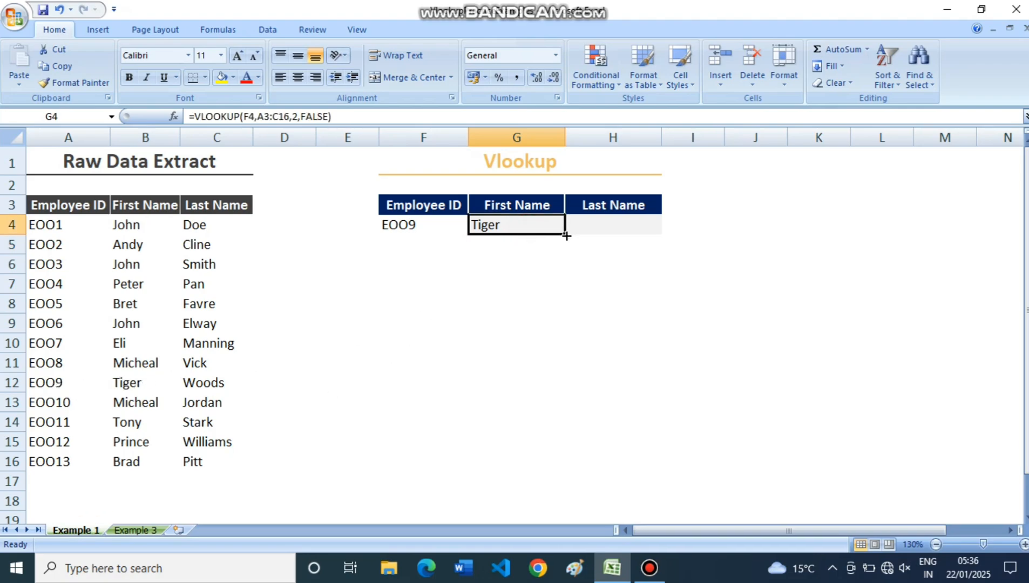
left_click_drag(566, 235, 642, 229)
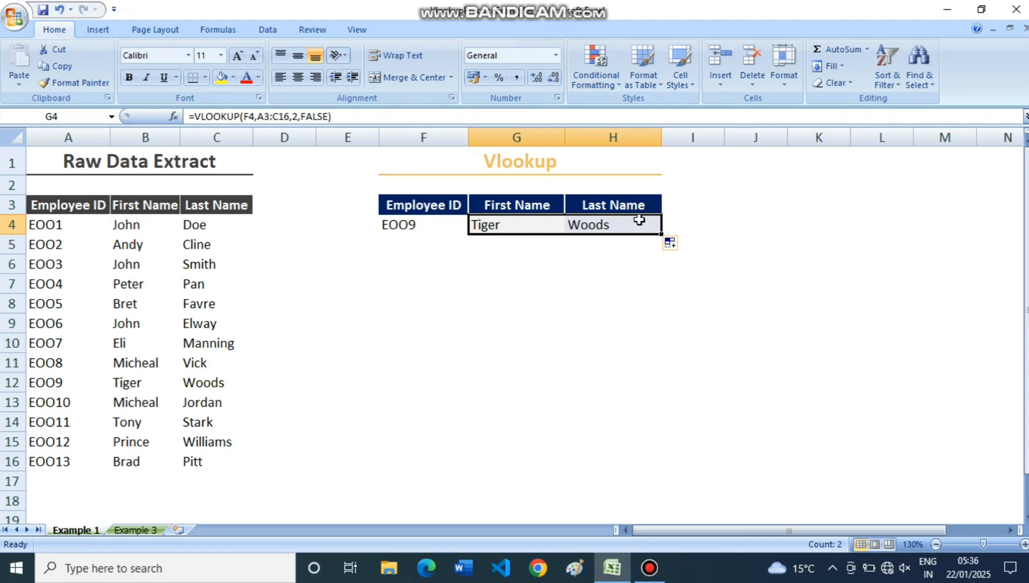
left_click(484, 320)
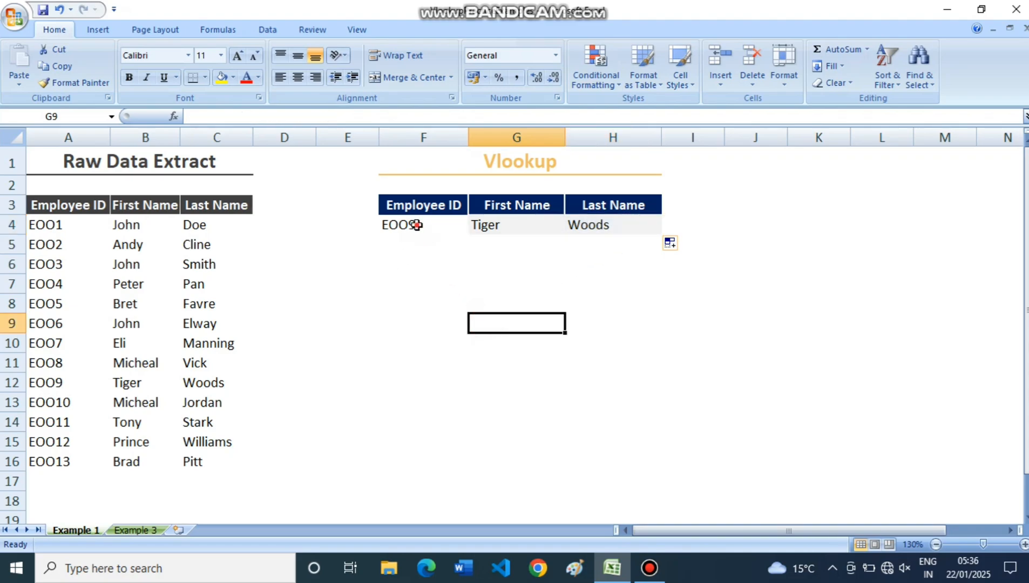
Replace the lookup key in F4 with the employee ID from cell A7 to test the formulas.
left_click(416, 225)
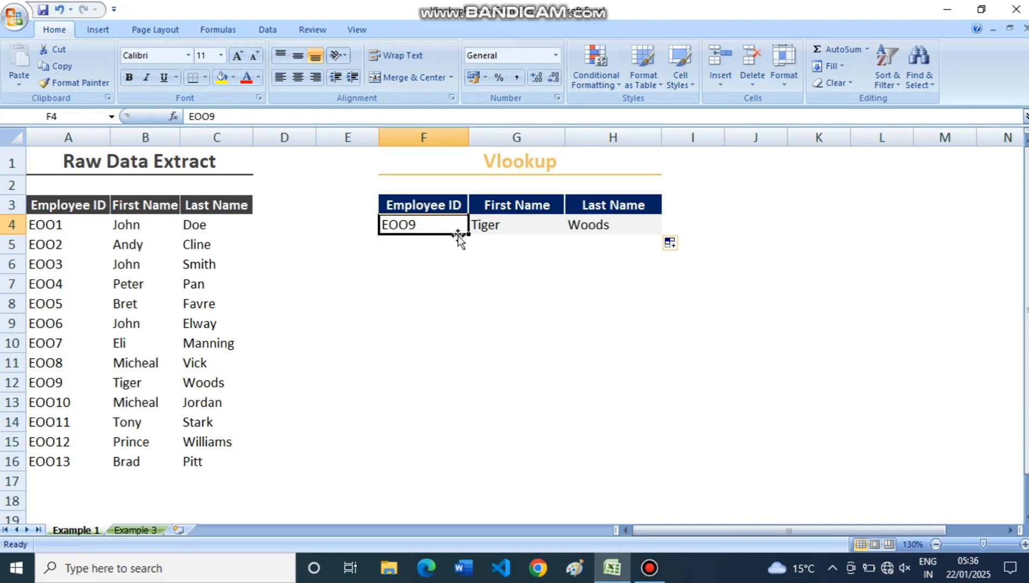
type("E")
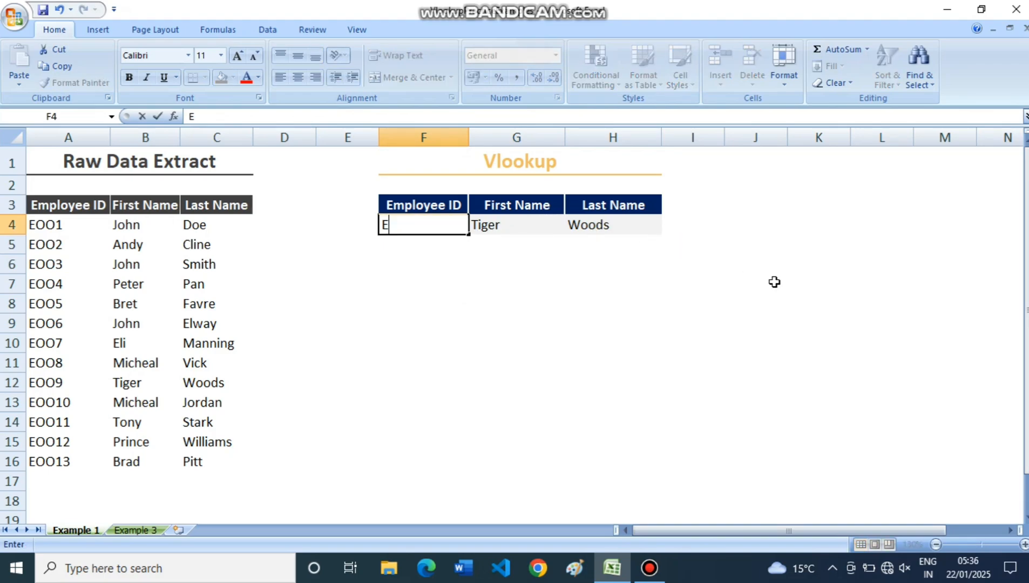
type("OO4")
key("Return")
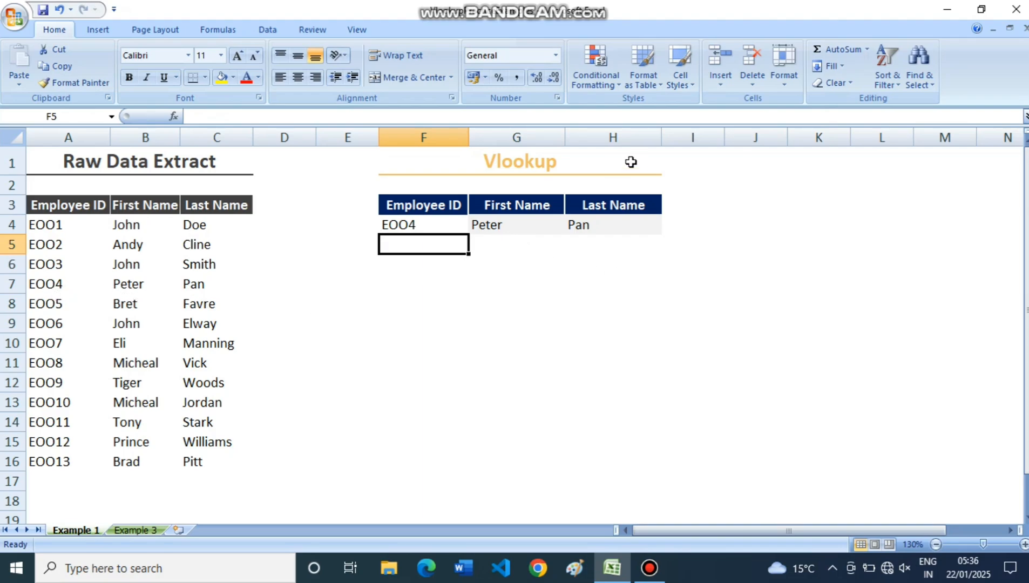
Replace the lookup key in F4 with an employee ID that does not exist in the raw data.
left_click(440, 223)
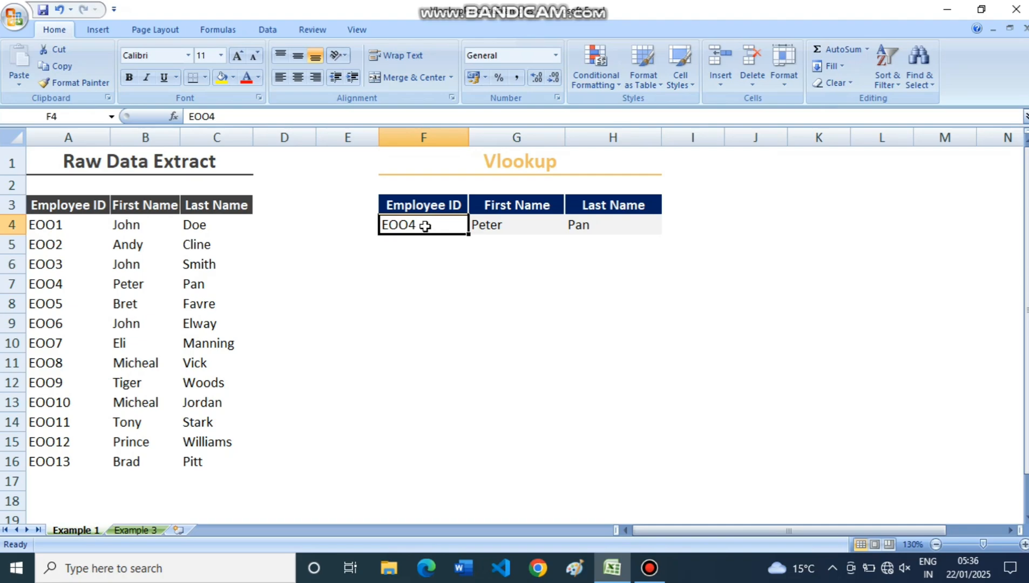
type("EO")
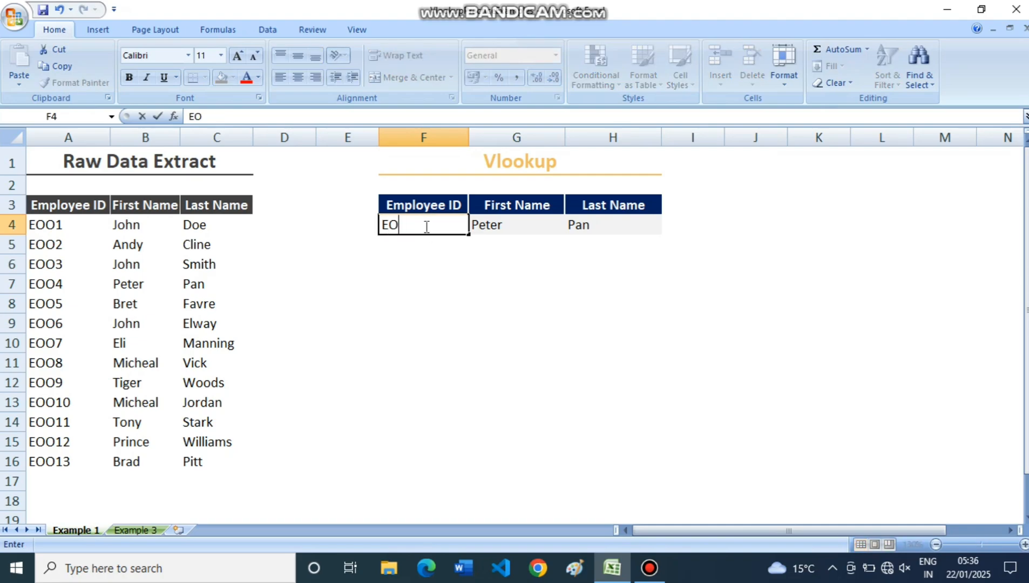
type("O20")
key("Return")
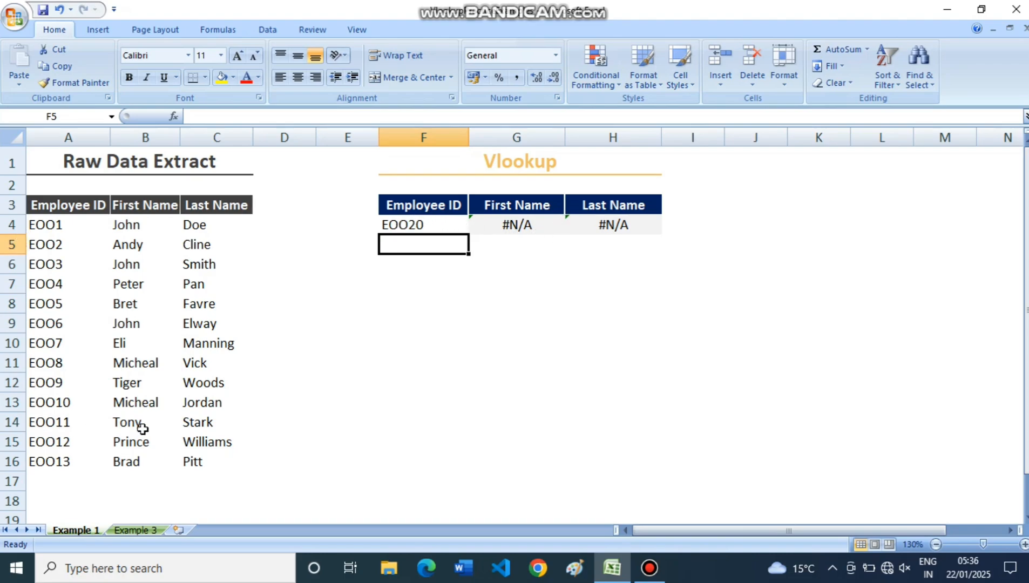
Replace the lookup key in F4 with the employee ID from cell A4.
left_click(410, 227)
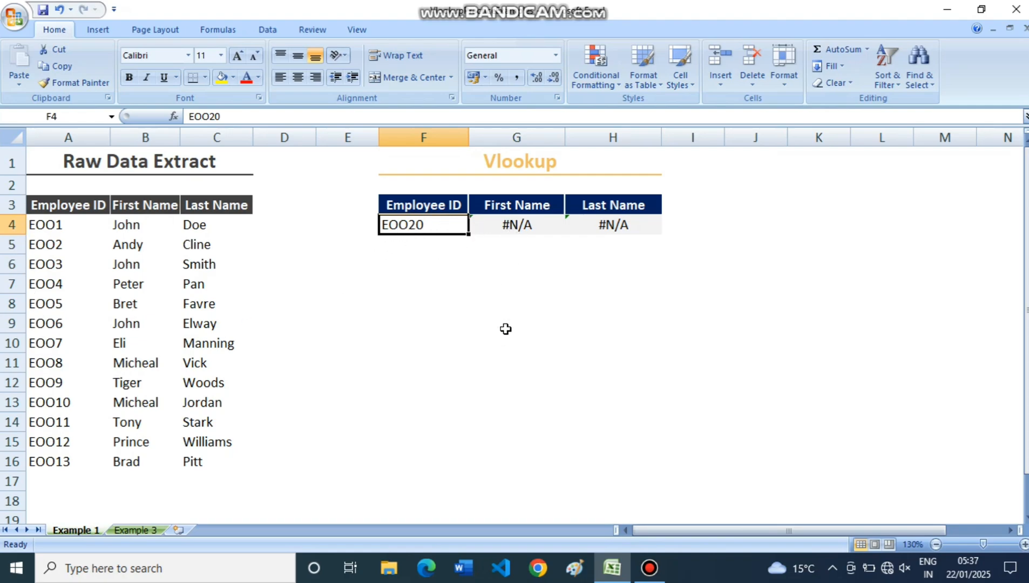
type("EOO")
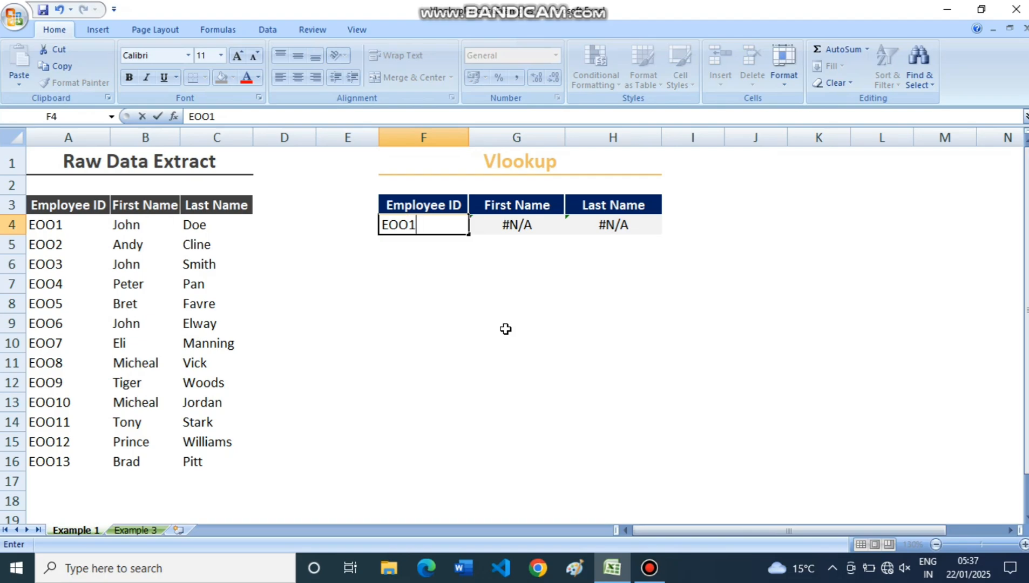
key("Return")
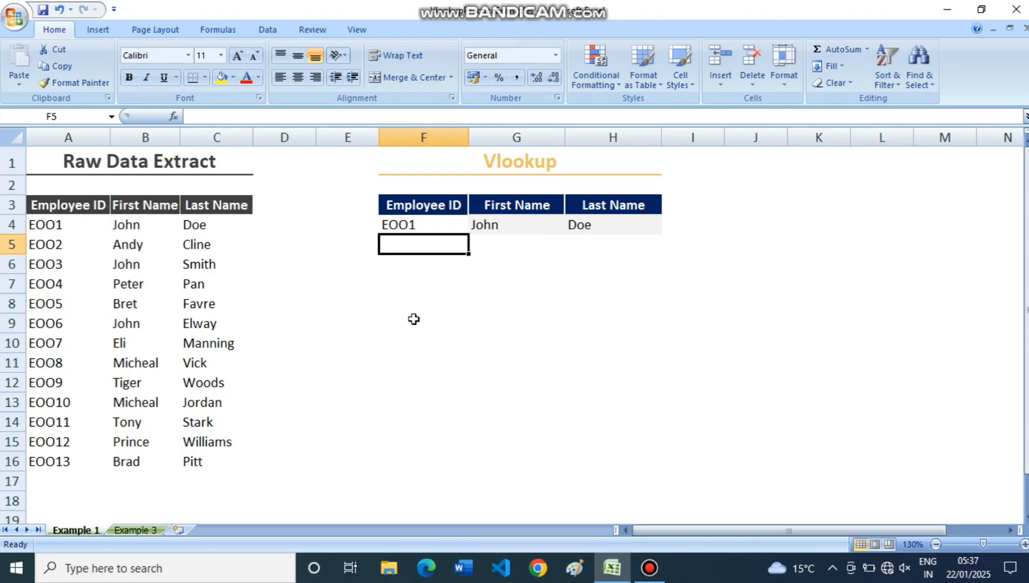
Switch to the Example 3 worksheet and look over the Pay Band column of the Pay Report.
left_click(152, 533)
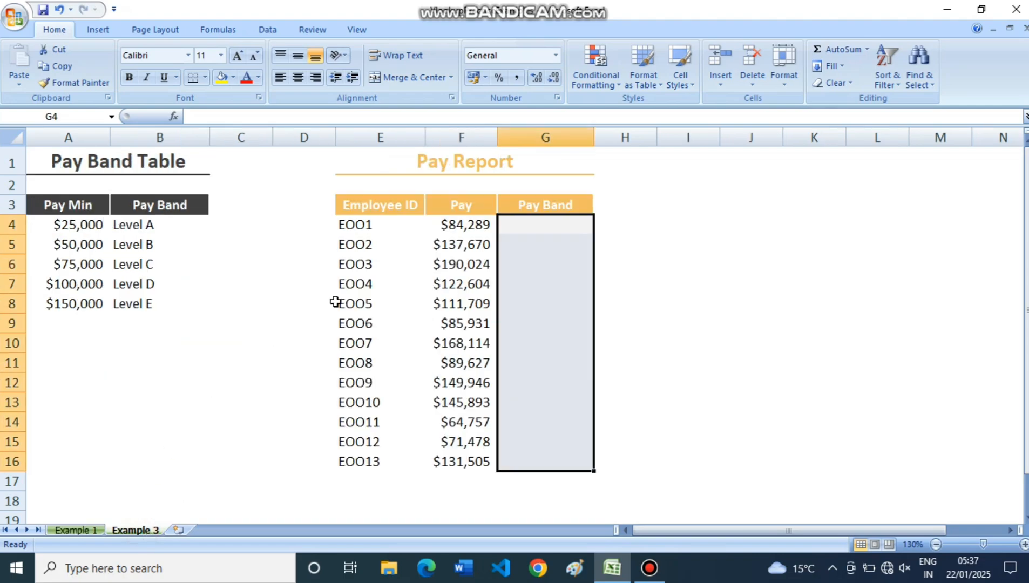
left_click(672, 226)
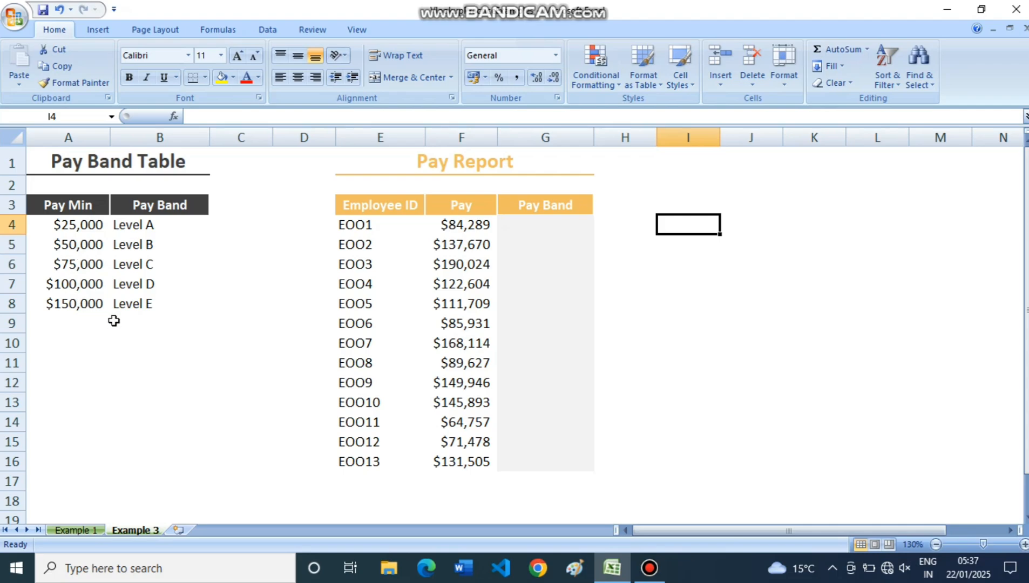
left_click(515, 226)
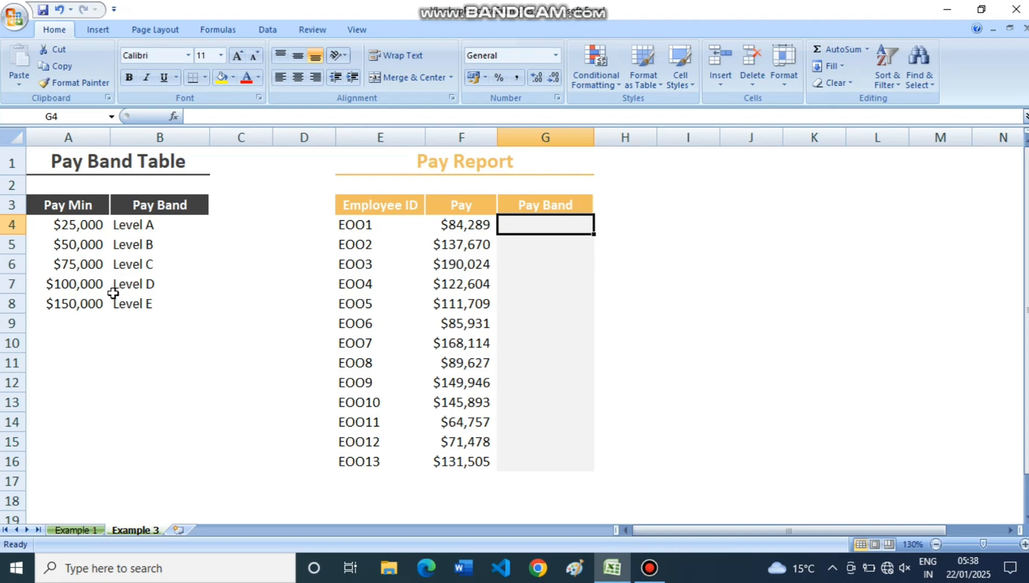
left_click(522, 242)
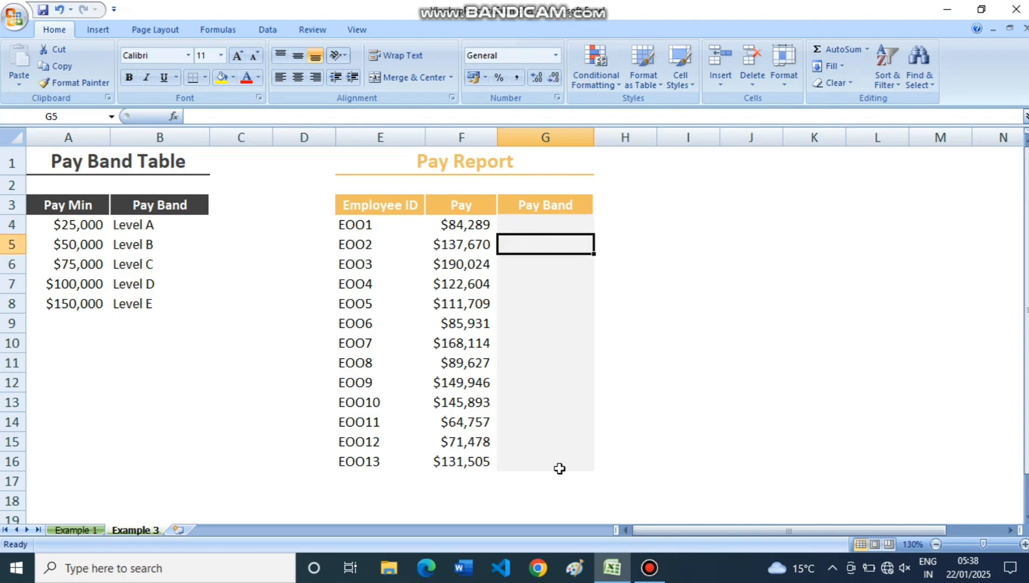
Enter the formula =VLOOKUP(F4,$A$3:$B$8,2,TRUE) in cell G4 to find the pay band by approximate match.
left_click(545, 225)
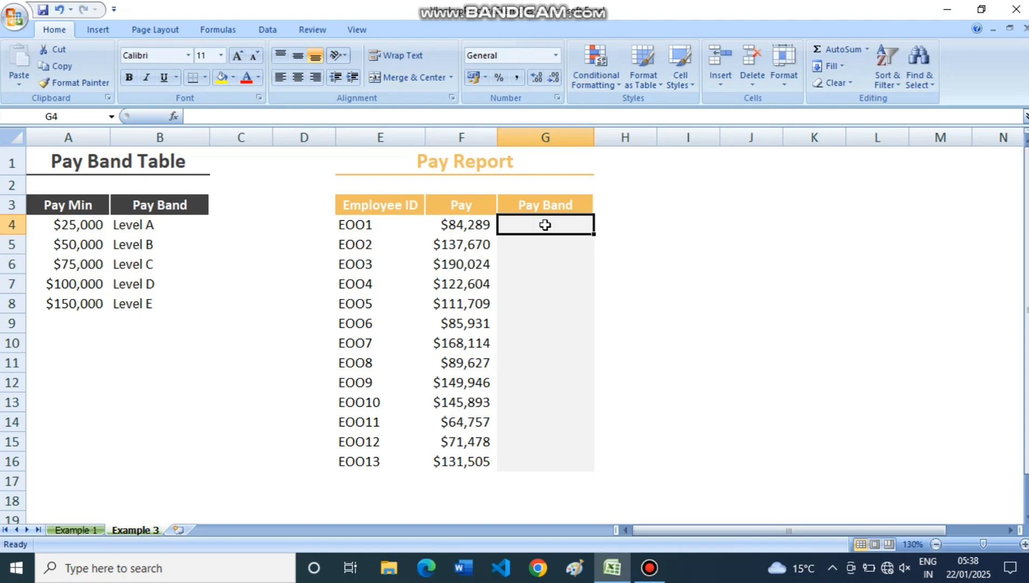
type("=VL")
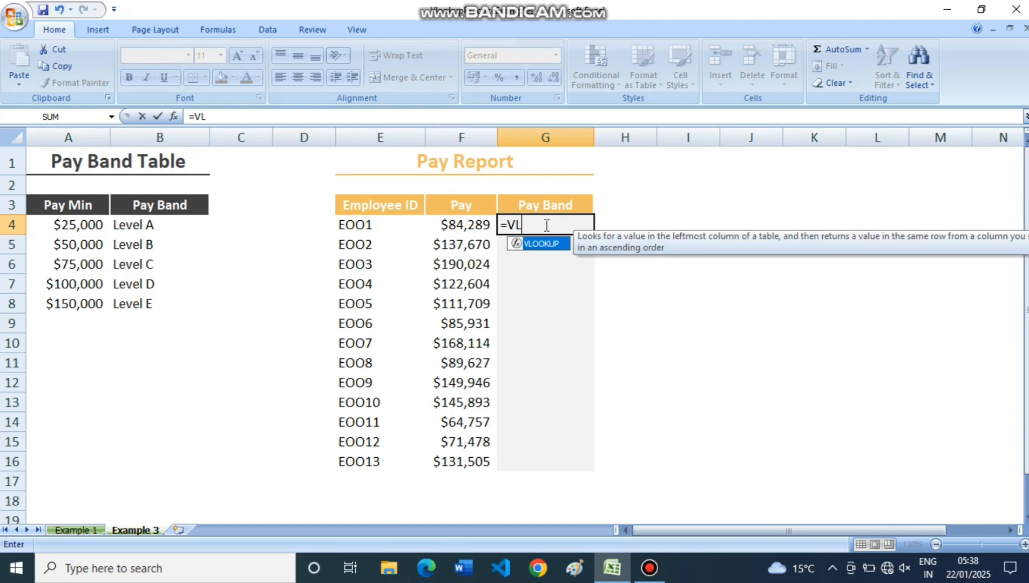
key("Tab")
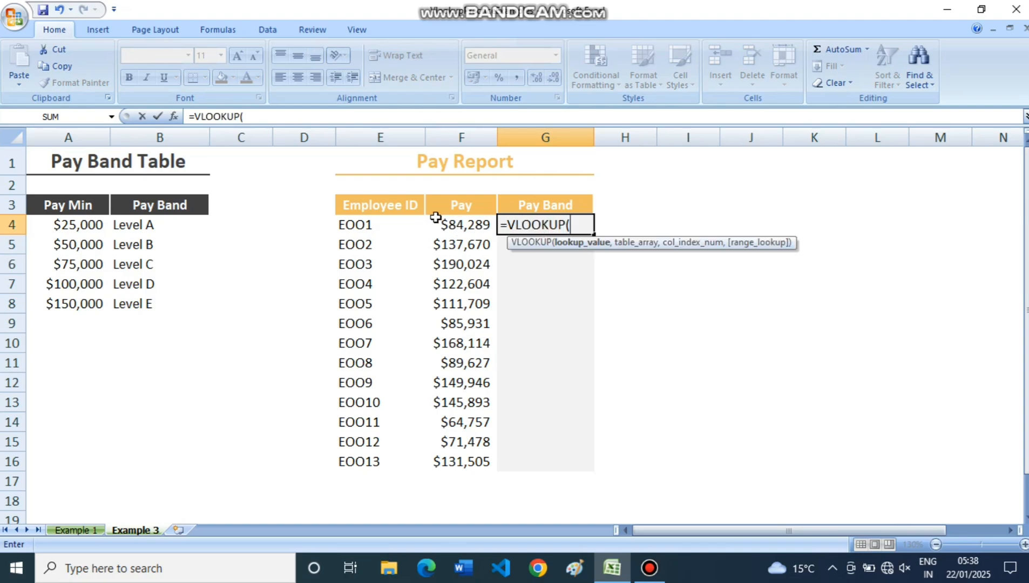
left_click(452, 227)
type(",")
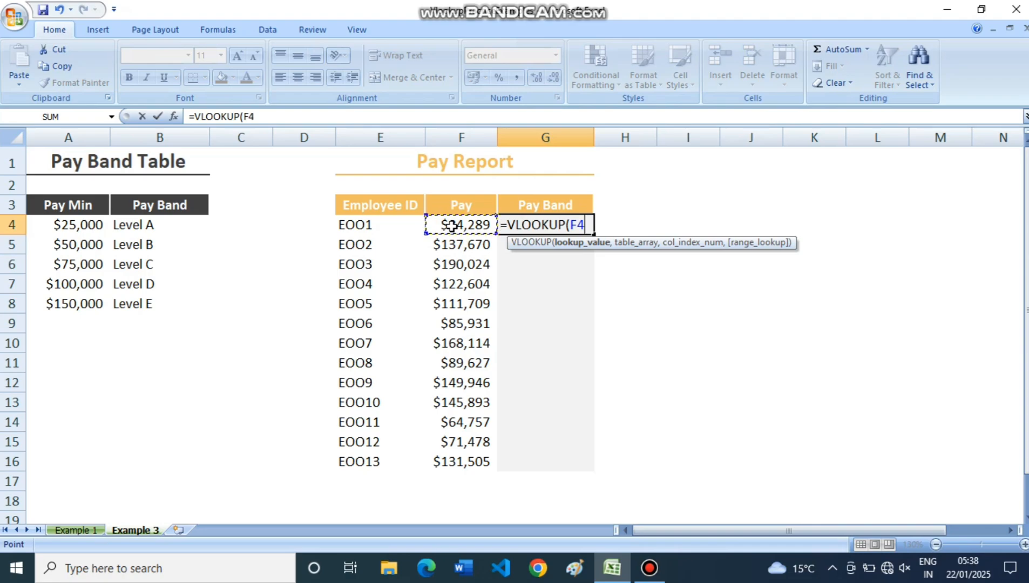
left_click_drag(61, 205, 144, 298)
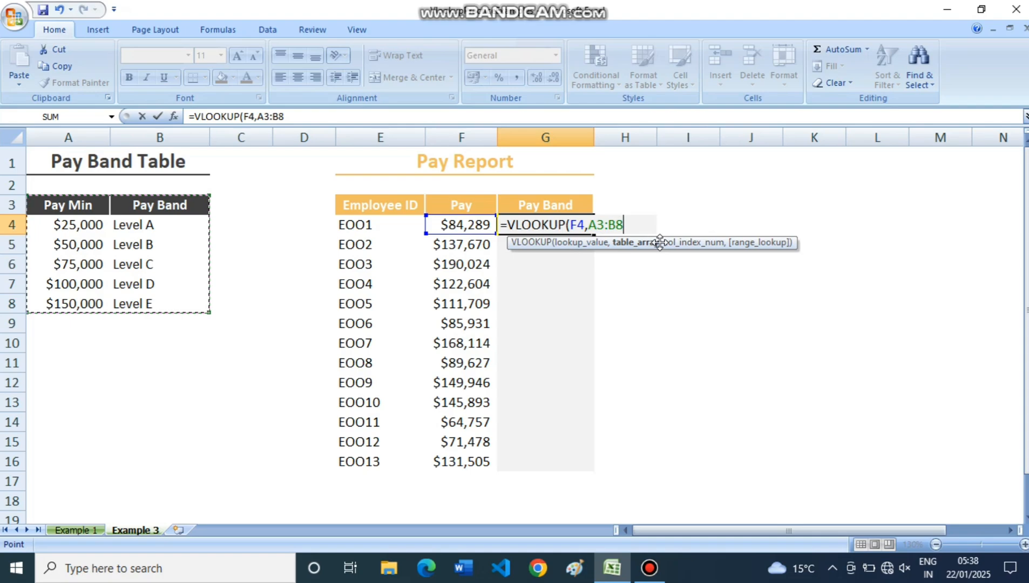
key("F4")
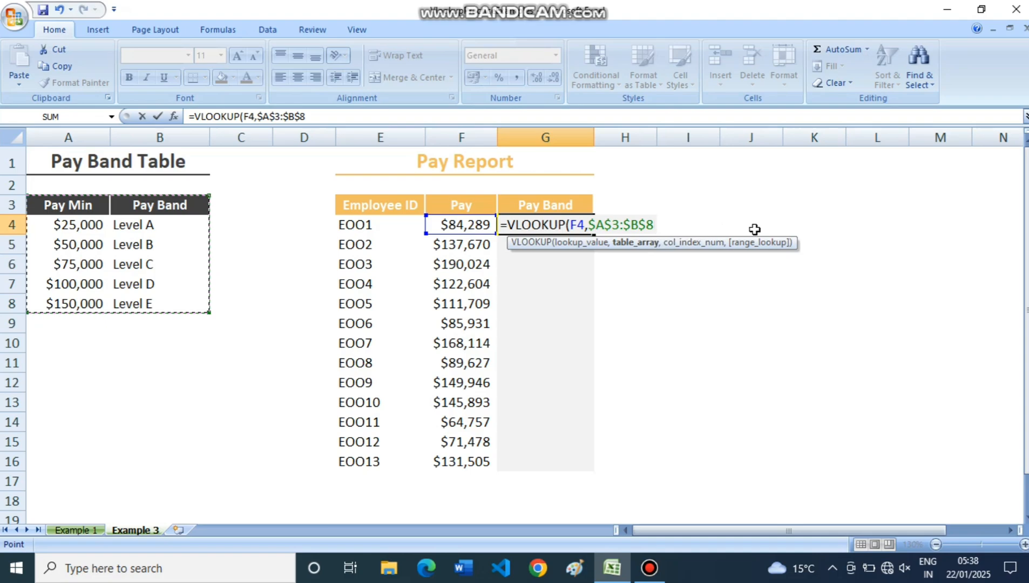
type(",2")
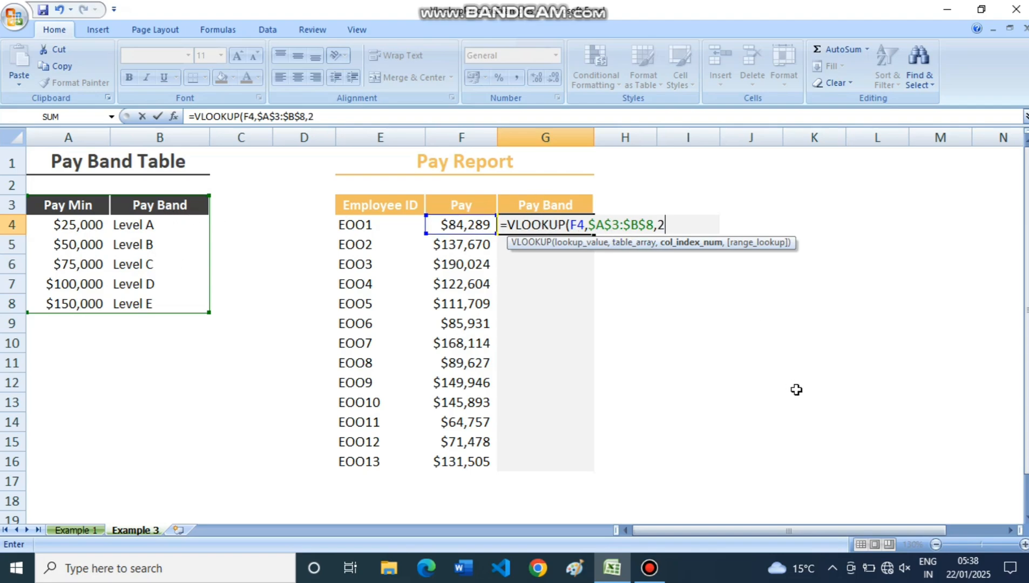
type(",")
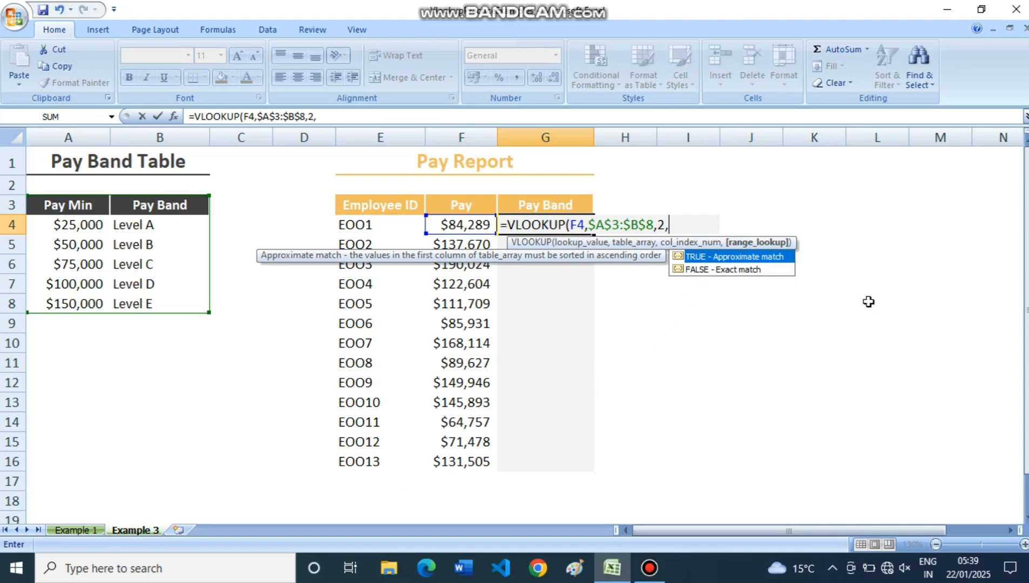
key("Tab")
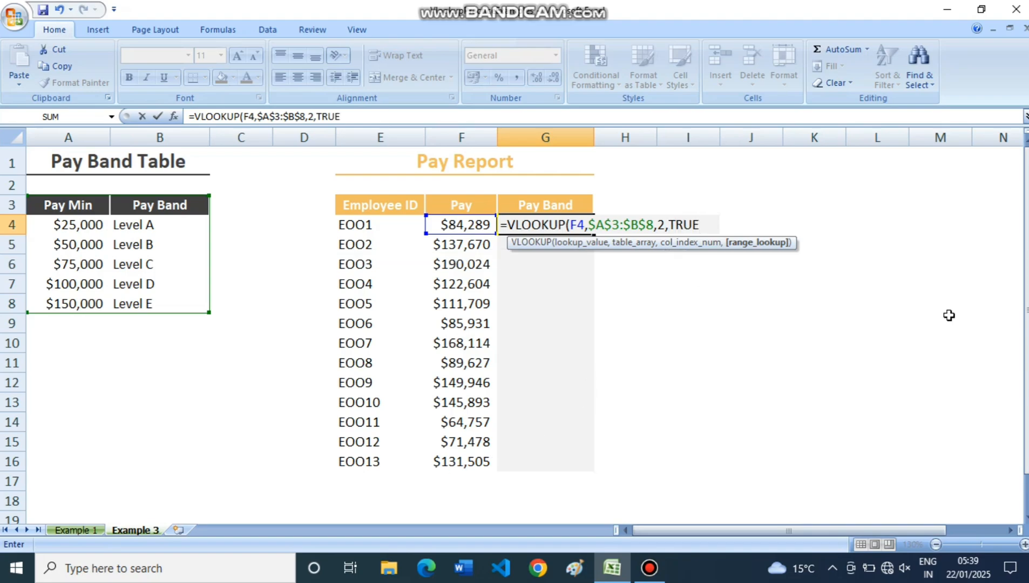
type(")")
key("Return")
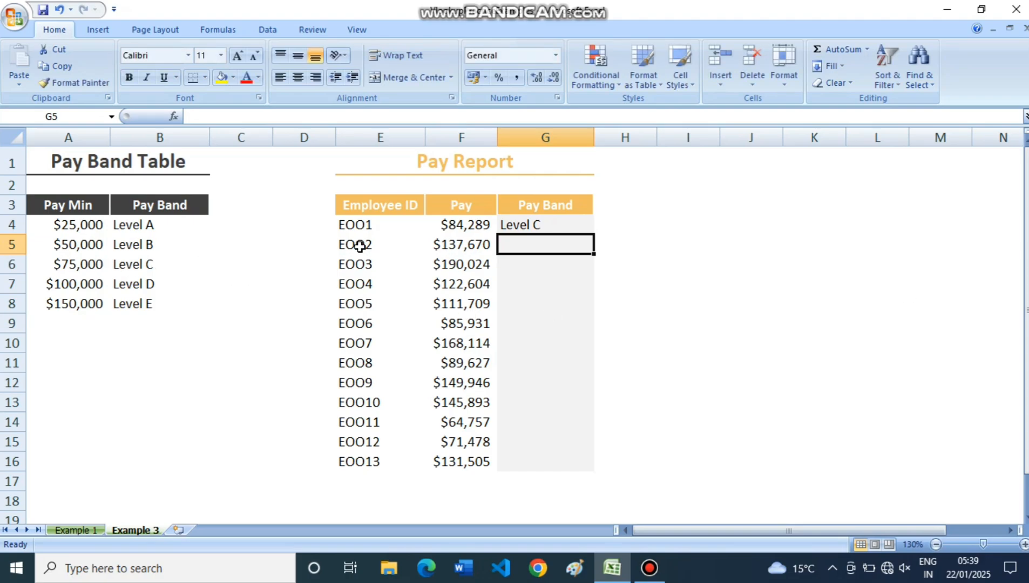
Fill the pay band formula from G4 down to G16 for all employees in the Pay Report.
left_click(529, 221)
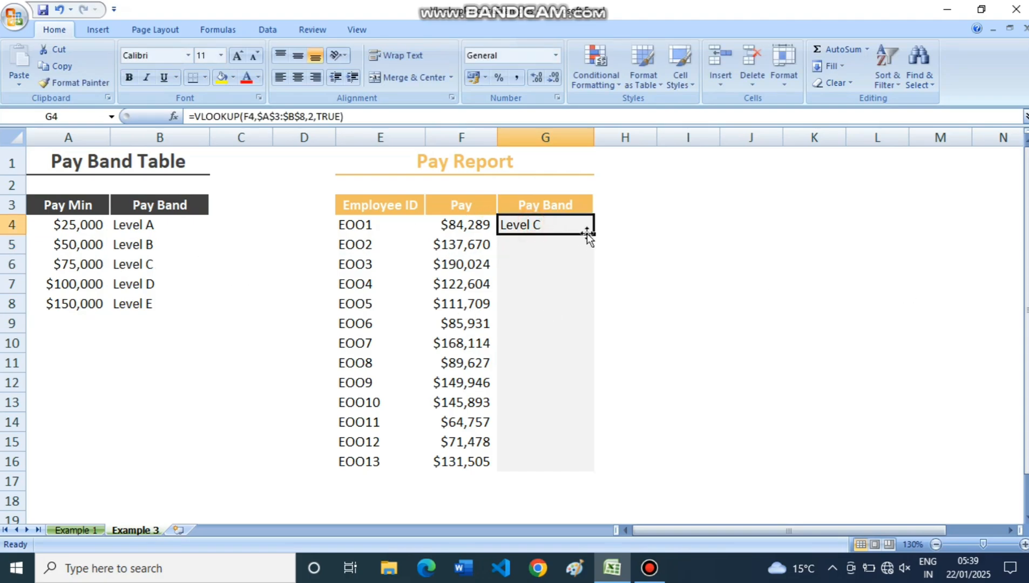
left_click_drag(594, 234, 640, 469)
left_click(692, 382)
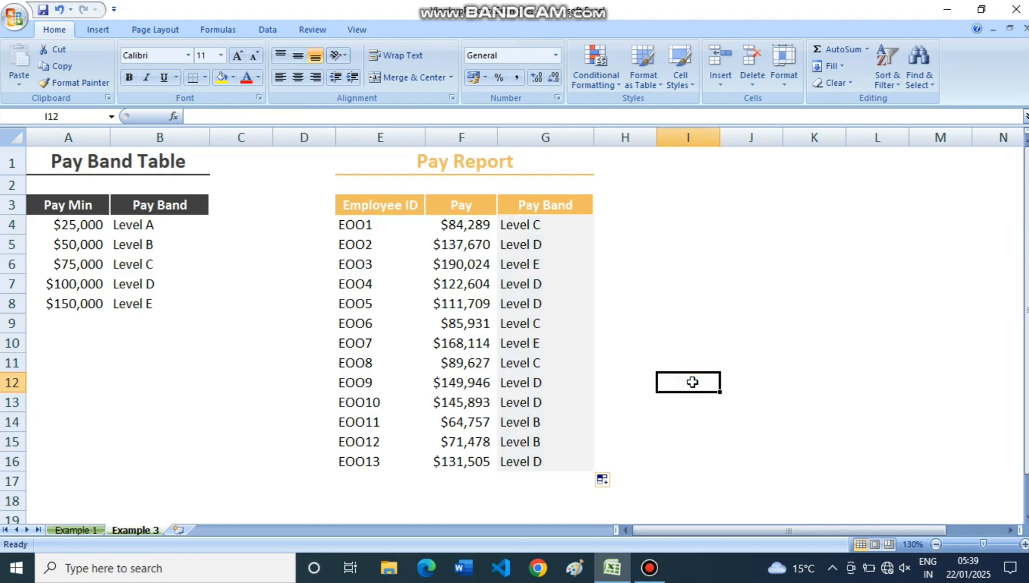